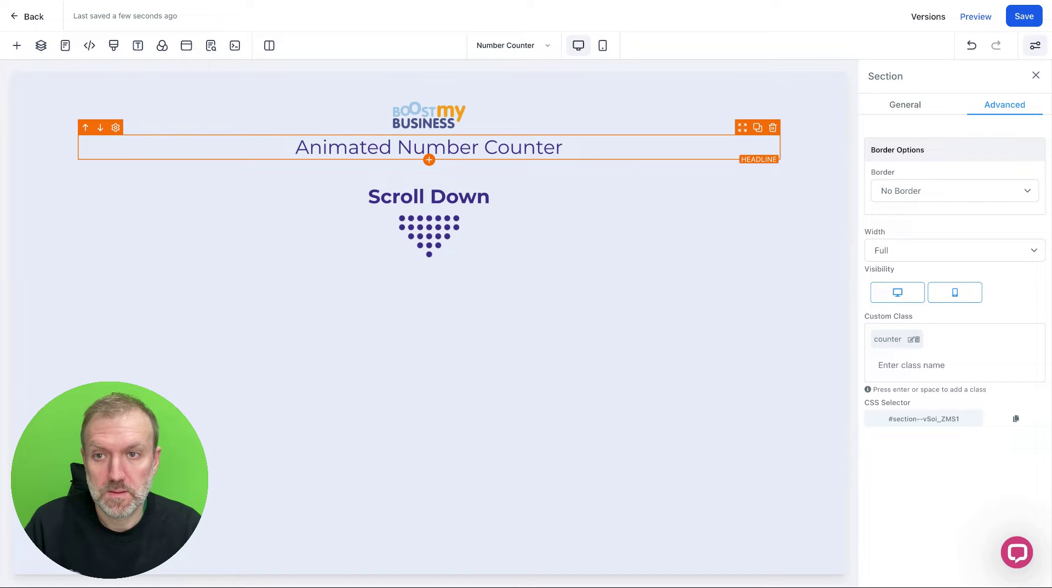
{"action": "scroll", "coordinate": [514, 189], "scroll_direction": "down", "scroll_amount": 10}
{"action": "scroll", "coordinate": [514, 189], "scroll_direction": "down", "scroll_amount": 2}
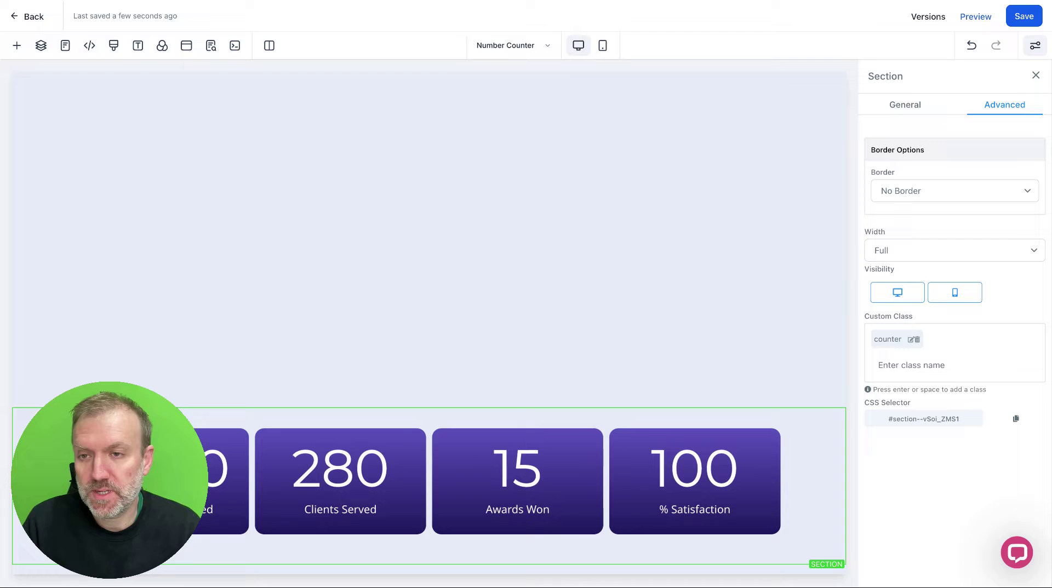
{"action": "left_click", "coordinate": [340, 470]}
{"action": "left_click_drag", "start_coordinate": [376, 472], "coordinate": [316, 473]}
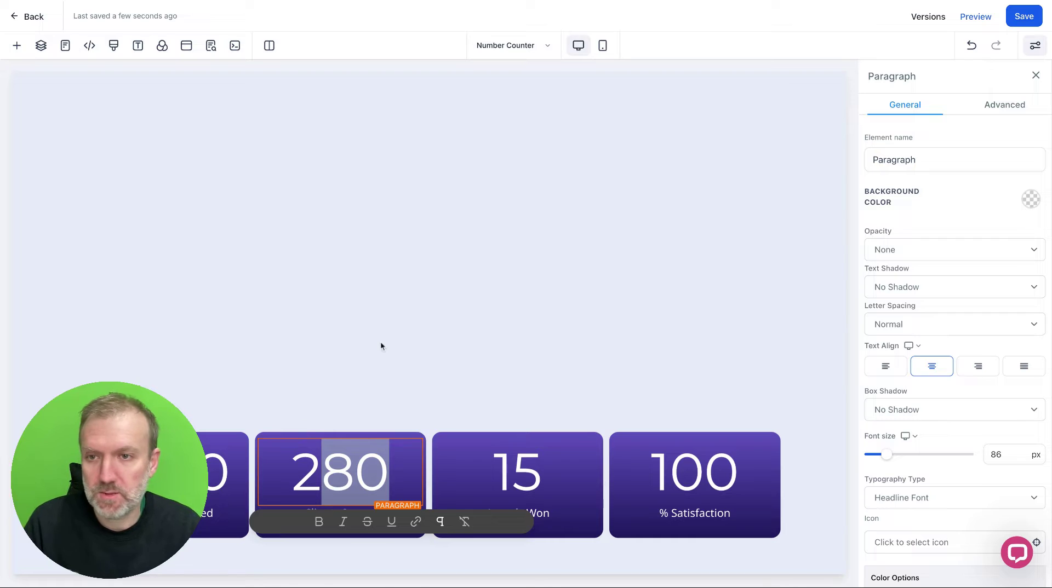
{"action": "left_click", "coordinate": [92, 48]}
{"action": "left_click", "coordinate": [645, 160]}
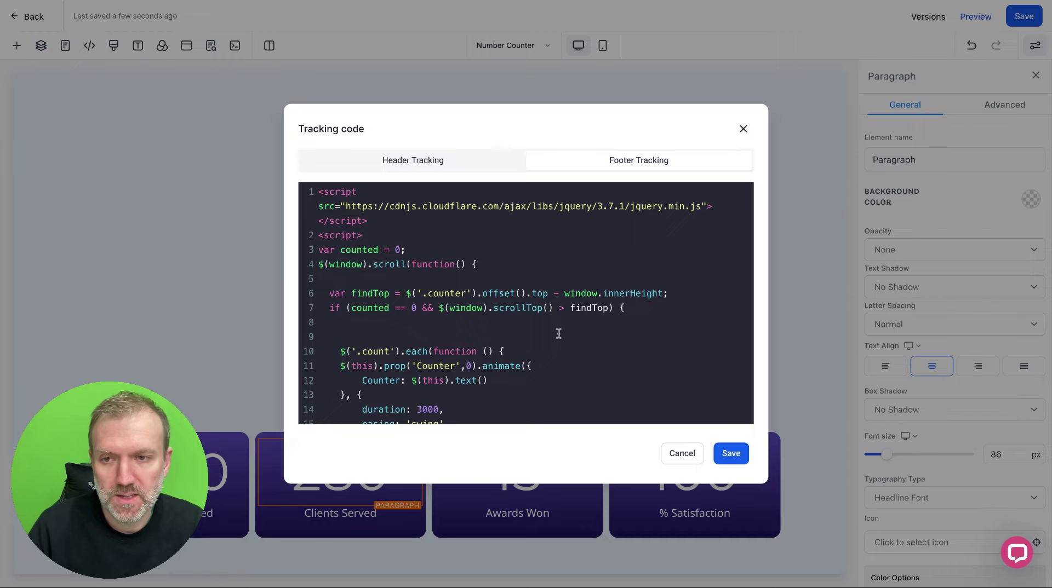
{"action": "scroll", "coordinate": [558, 337], "scroll_direction": "down", "scroll_amount": 1}
{"action": "scroll", "coordinate": [558, 334], "scroll_direction": "down", "scroll_amount": 3}
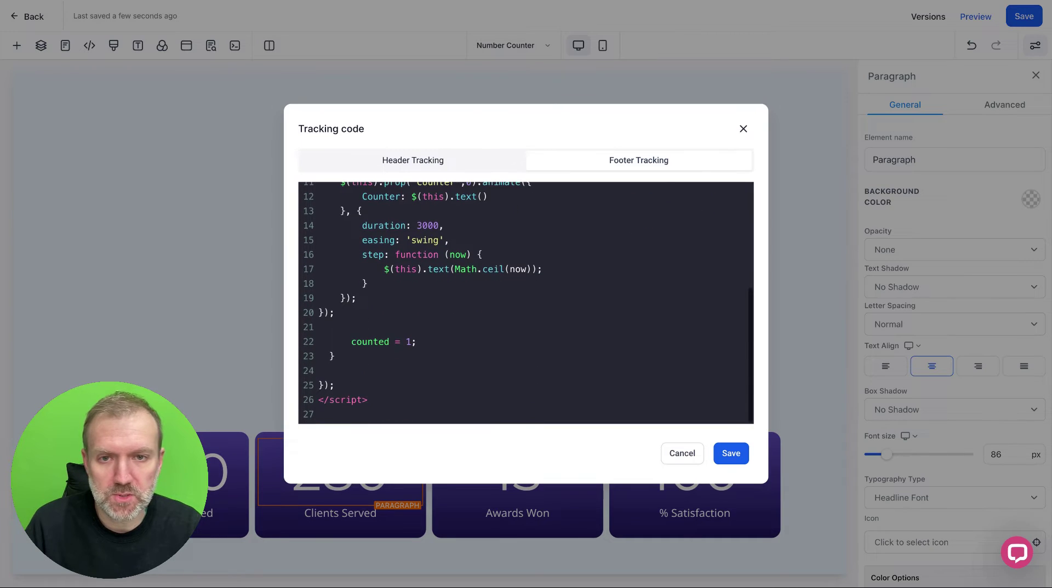
{"action": "scroll", "coordinate": [558, 334], "scroll_direction": "up", "scroll_amount": 3}
{"action": "scroll", "coordinate": [432, 291], "scroll_direction": "down", "scroll_amount": 2}
{"action": "scroll", "coordinate": [432, 291], "scroll_direction": "up", "scroll_amount": 1}
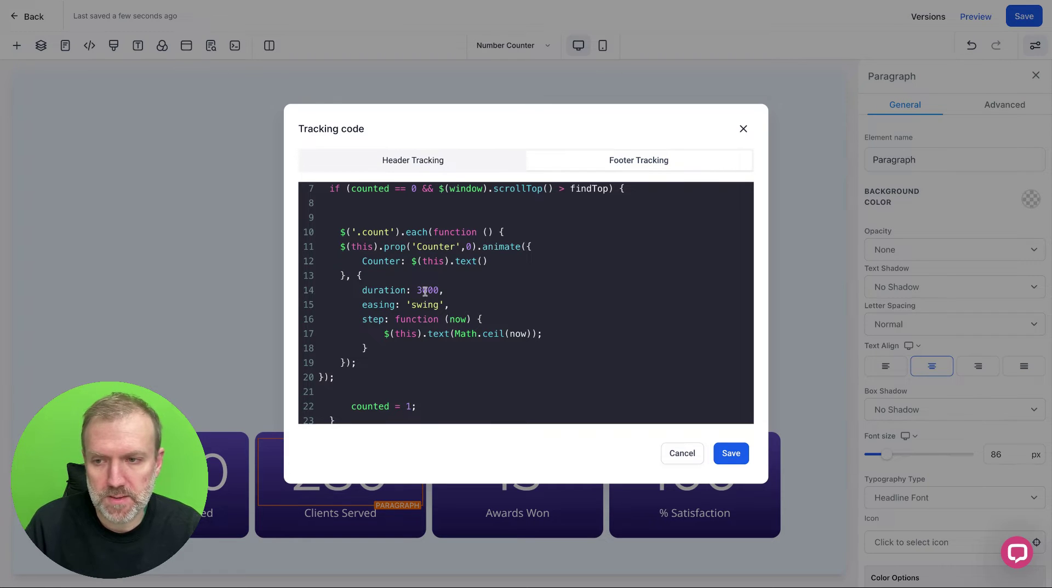
{"action": "scroll", "coordinate": [465, 257], "scroll_direction": "up", "scroll_amount": 3}
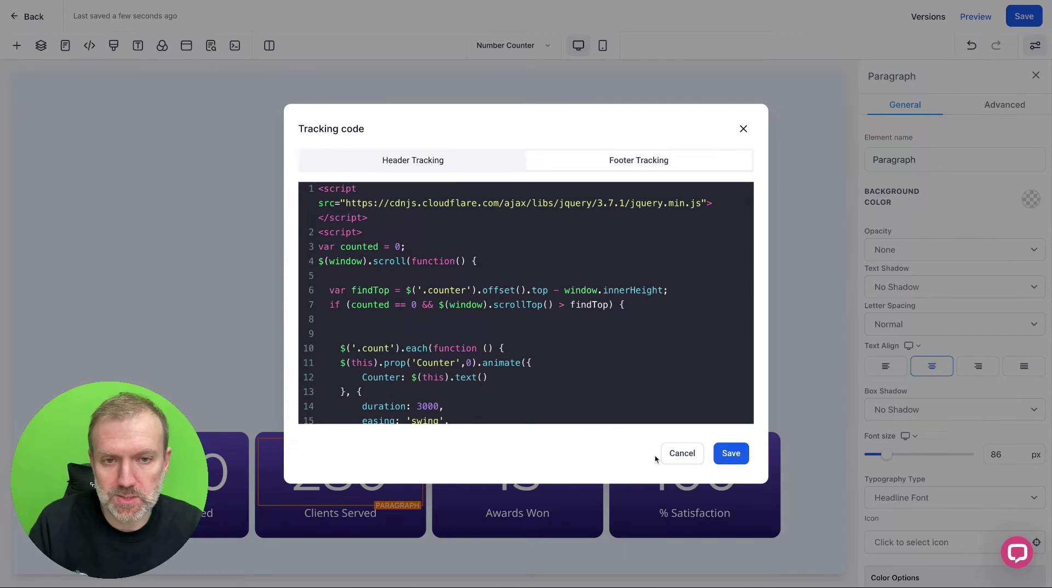
{"action": "left_click", "coordinate": [682, 454]}
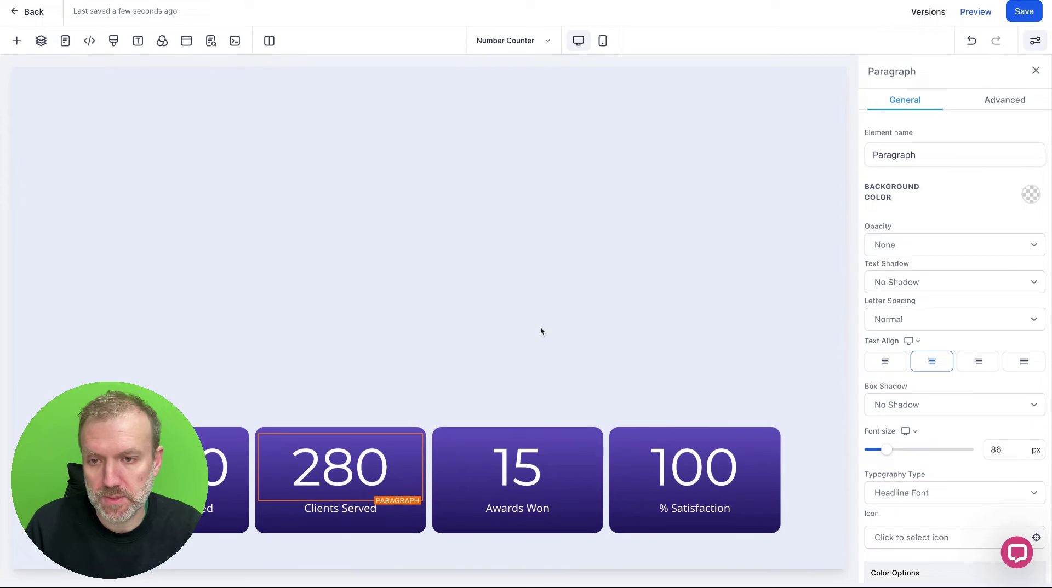
Step: Give the first stat card's number paragraph the custom class 'count' under Advanced
{"action": "left_click", "coordinate": [437, 421]}
{"action": "left_click", "coordinate": [1000, 108]}
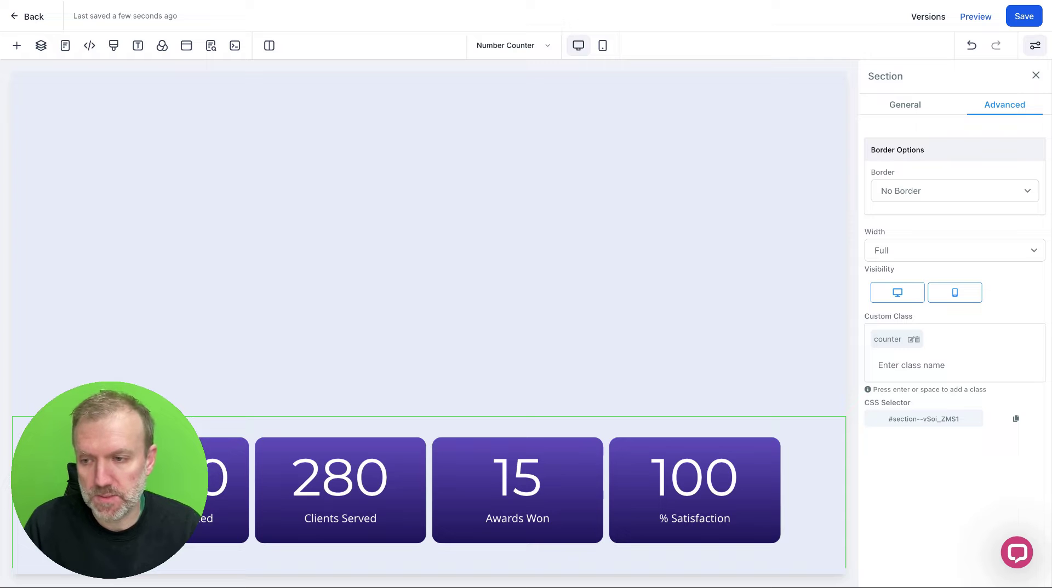
{"action": "left_click", "coordinate": [338, 457]}
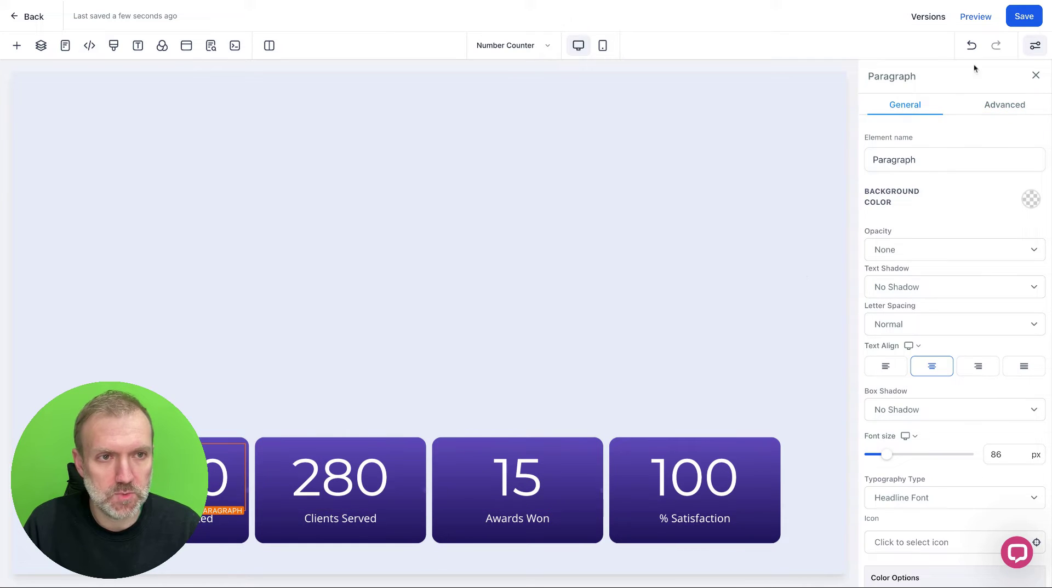
{"action": "left_click", "coordinate": [1005, 105]}
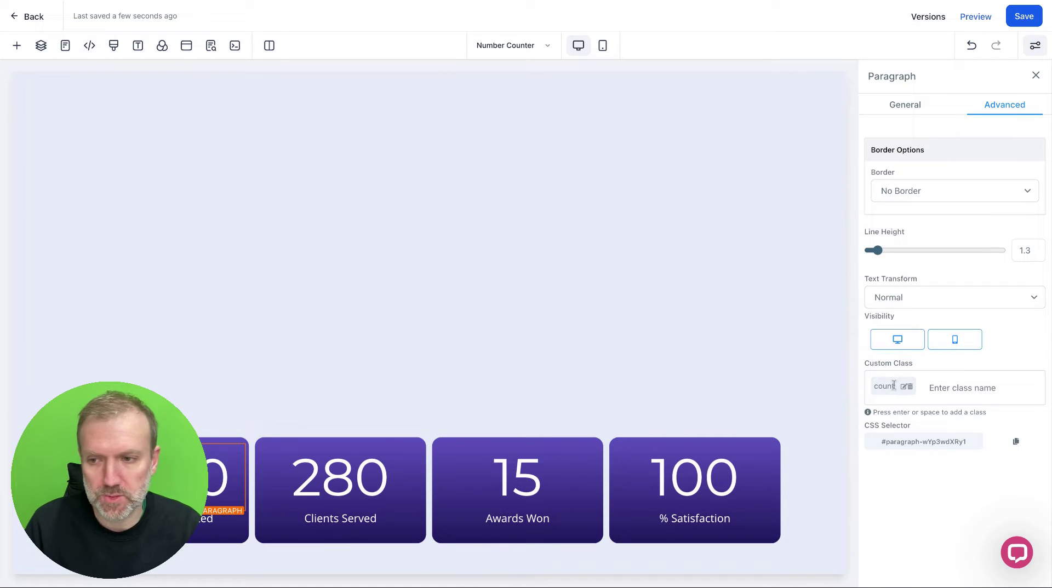
{"action": "scroll", "coordinate": [450, 333], "scroll_direction": "up", "scroll_amount": 10}
{"action": "scroll", "coordinate": [455, 337], "scroll_direction": "down", "scroll_amount": 10}
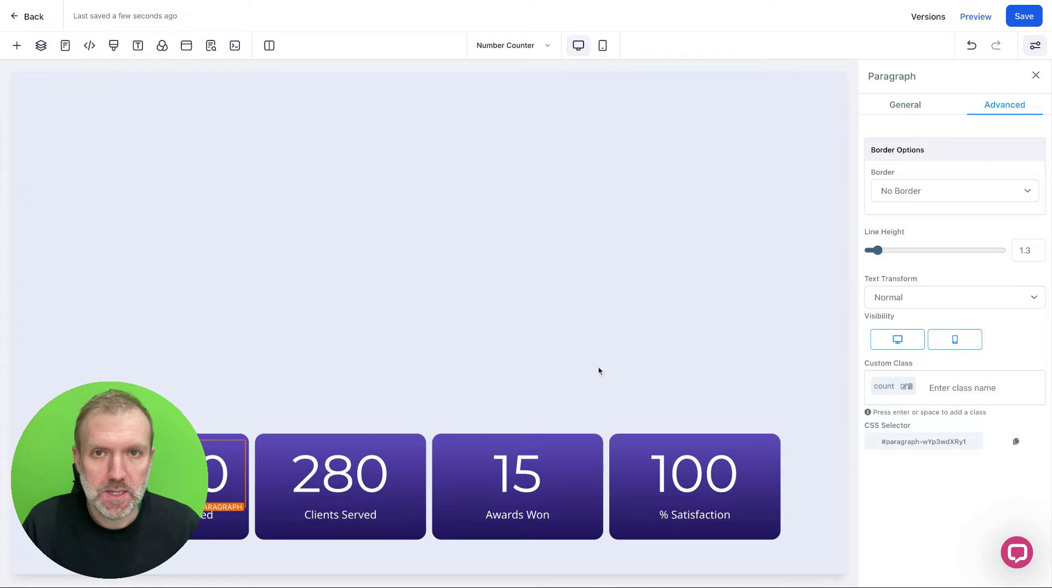
Step: Copy the footer counter script and paste a second copy after it in Footer Tracking
{"action": "left_click", "coordinate": [89, 46]}
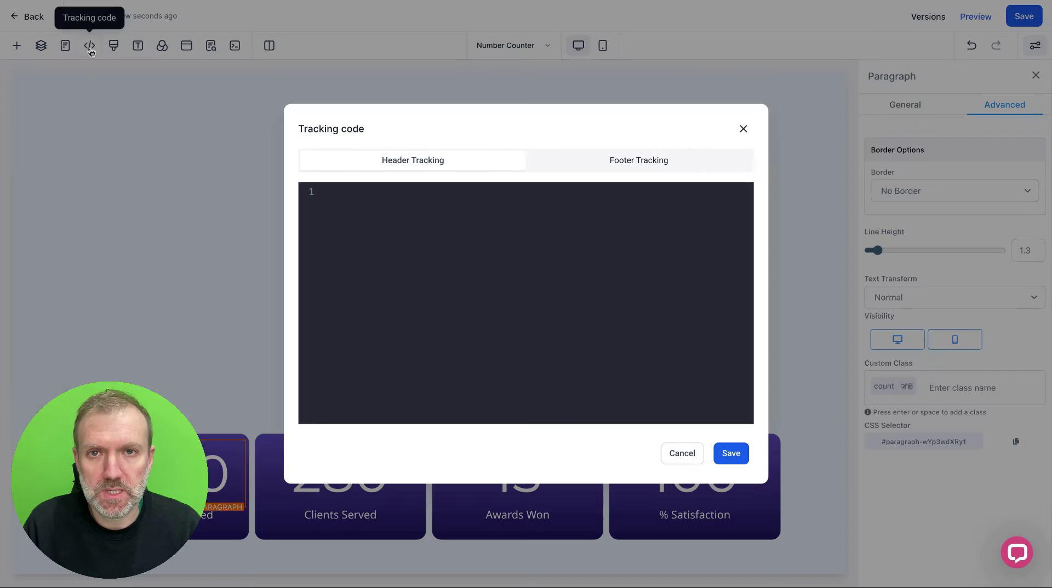
{"action": "left_click", "coordinate": [678, 168]}
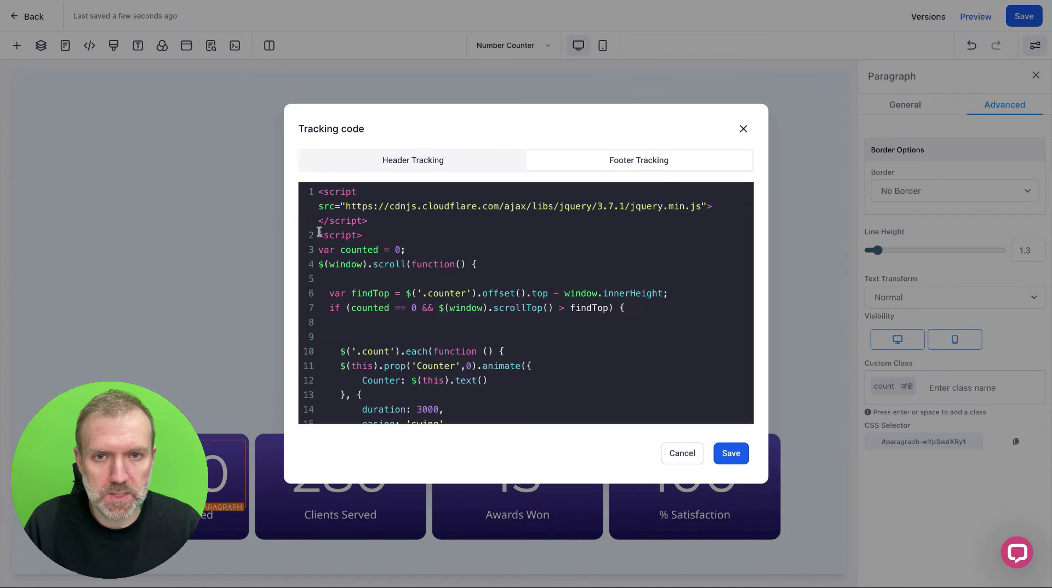
{"action": "left_click_drag", "start_coordinate": [319, 232], "coordinate": [419, 459]}
{"action": "scroll", "coordinate": [446, 367], "scroll_direction": "up", "scroll_amount": 5}
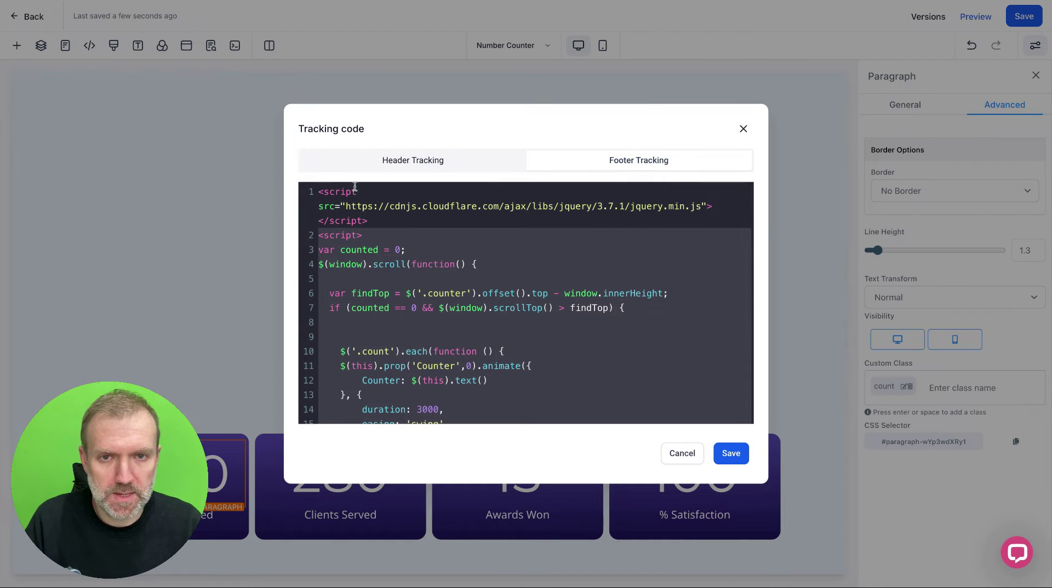
{"action": "scroll", "coordinate": [412, 301], "scroll_direction": "down", "scroll_amount": 5}
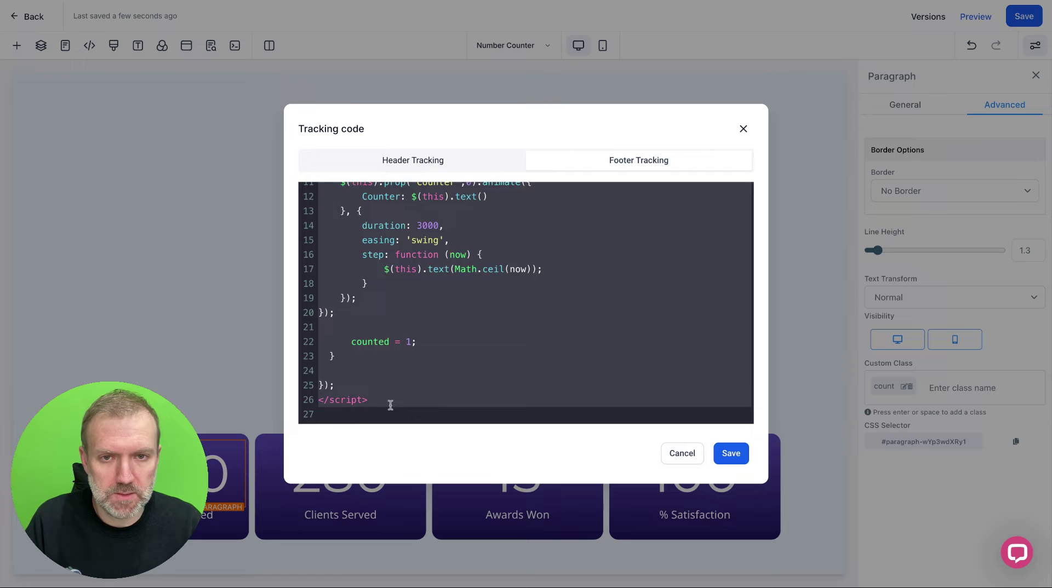
{"action": "left_click", "coordinate": [391, 405]}
{"action": "key", "text": "ctrl+v"}
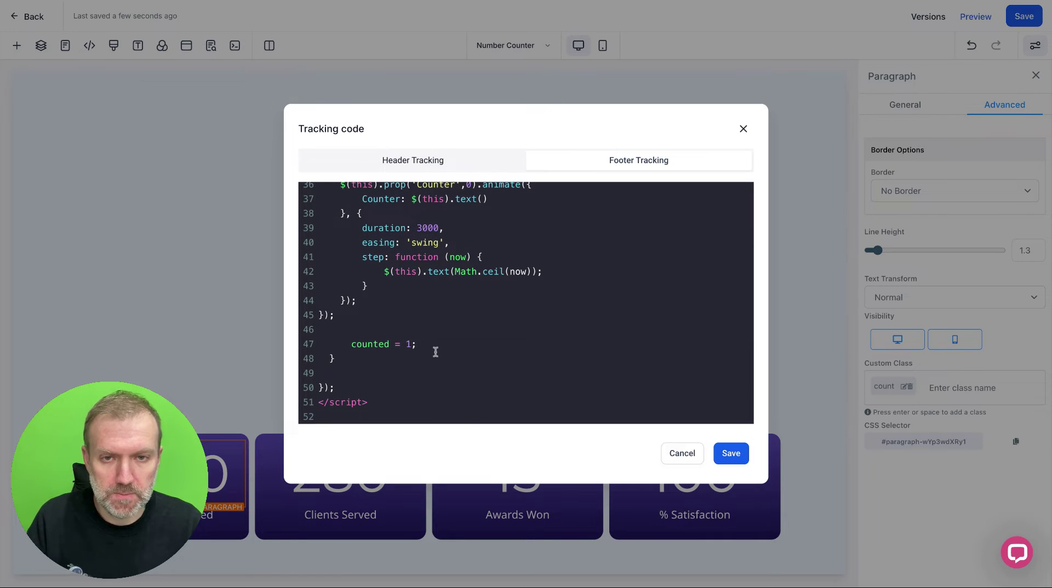
Step: In the second script, rename counted to counted2 and .counter to .counter2 in the scroll check
{"action": "scroll", "coordinate": [433, 351], "scroll_direction": "down", "scroll_amount": 1}
{"action": "scroll", "coordinate": [436, 351], "scroll_direction": "up", "scroll_amount": 1}
{"action": "scroll", "coordinate": [436, 350], "scroll_direction": "up", "scroll_amount": 10}
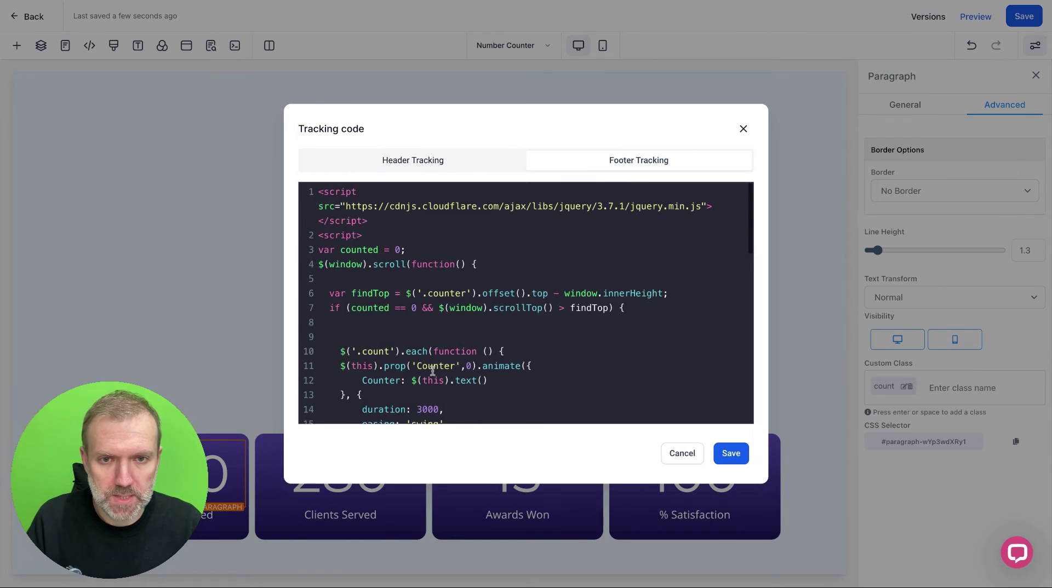
{"action": "scroll", "coordinate": [431, 369], "scroll_direction": "down", "scroll_amount": 10}
{"action": "scroll", "coordinate": [432, 370], "scroll_direction": "up", "scroll_amount": 5}
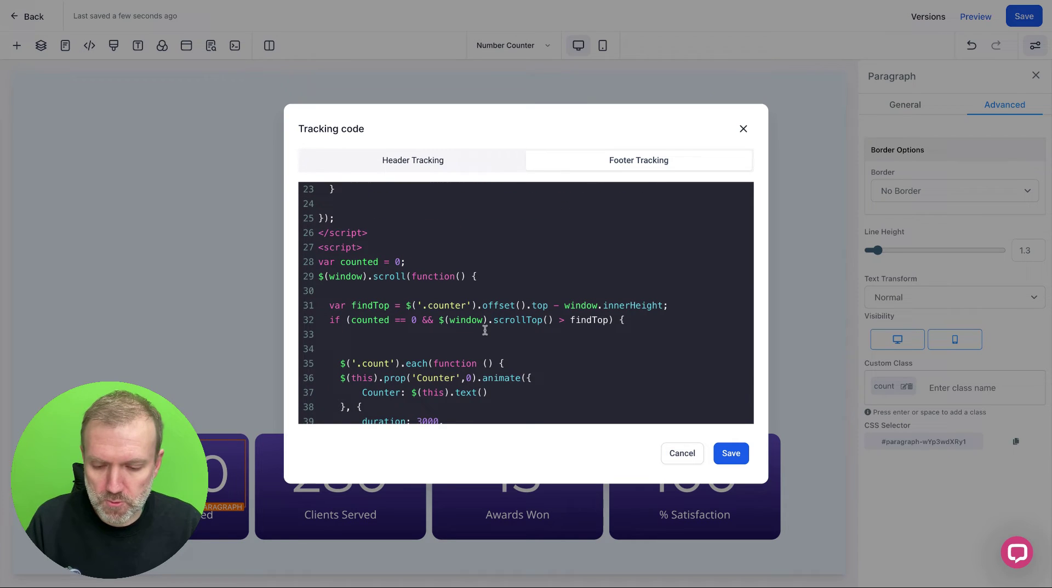
{"action": "scroll", "coordinate": [484, 330], "scroll_direction": "up", "scroll_amount": 2}
{"action": "scroll", "coordinate": [484, 330], "scroll_direction": "down", "scroll_amount": 2}
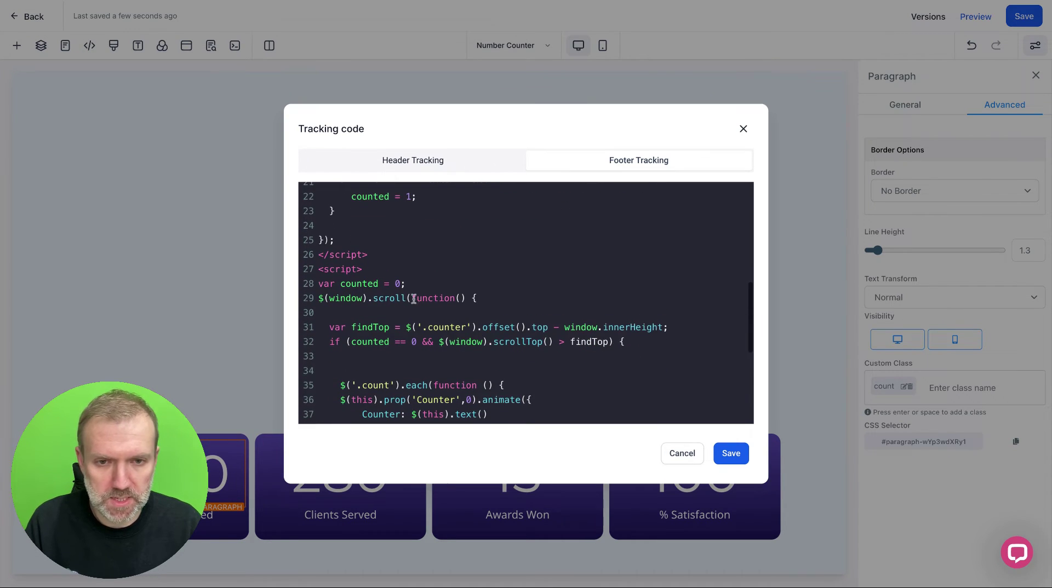
{"action": "left_click", "coordinate": [379, 283]}
{"action": "type", "text": "2"}
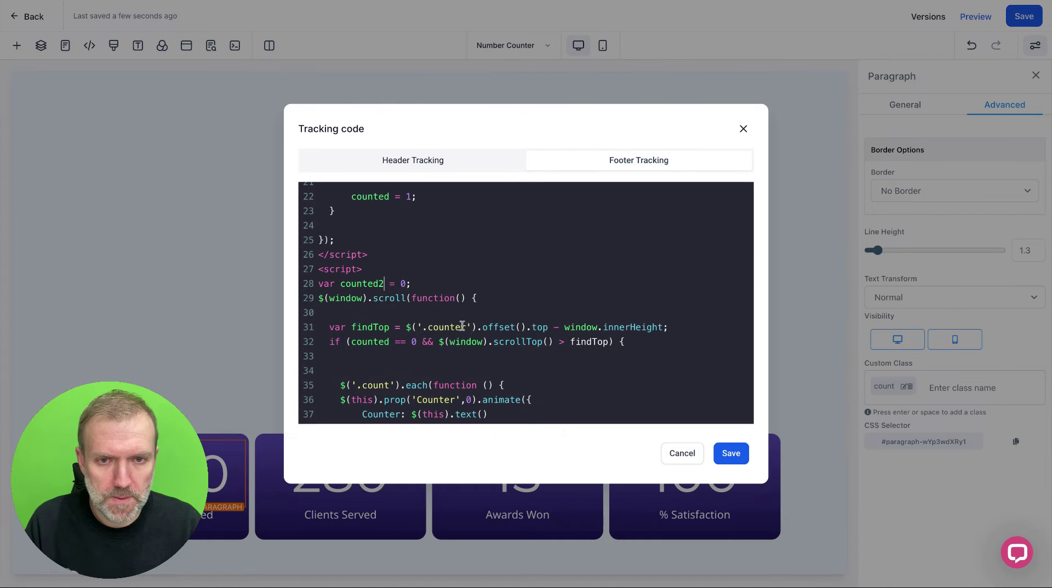
{"action": "left_click", "coordinate": [466, 327]}
{"action": "type", "text": "2"}
{"action": "left_click", "coordinate": [390, 342]}
{"action": "type", "text": "2"}
Step: Change the animation target to .count2 and the final counted to counted2, then save
{"action": "left_click", "coordinate": [390, 386]}
{"action": "type", "text": "2"}
{"action": "scroll", "coordinate": [471, 356], "scroll_direction": "down", "scroll_amount": 2}
{"action": "scroll", "coordinate": [480, 296], "scroll_direction": "down", "scroll_amount": 5}
{"action": "left_click", "coordinate": [388, 345]}
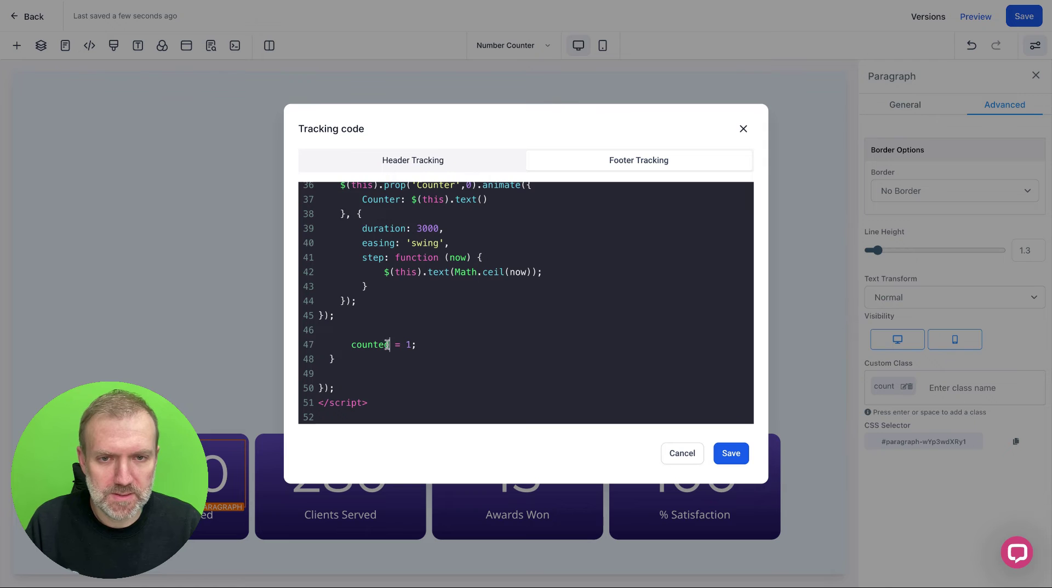
{"action": "type", "text": "2"}
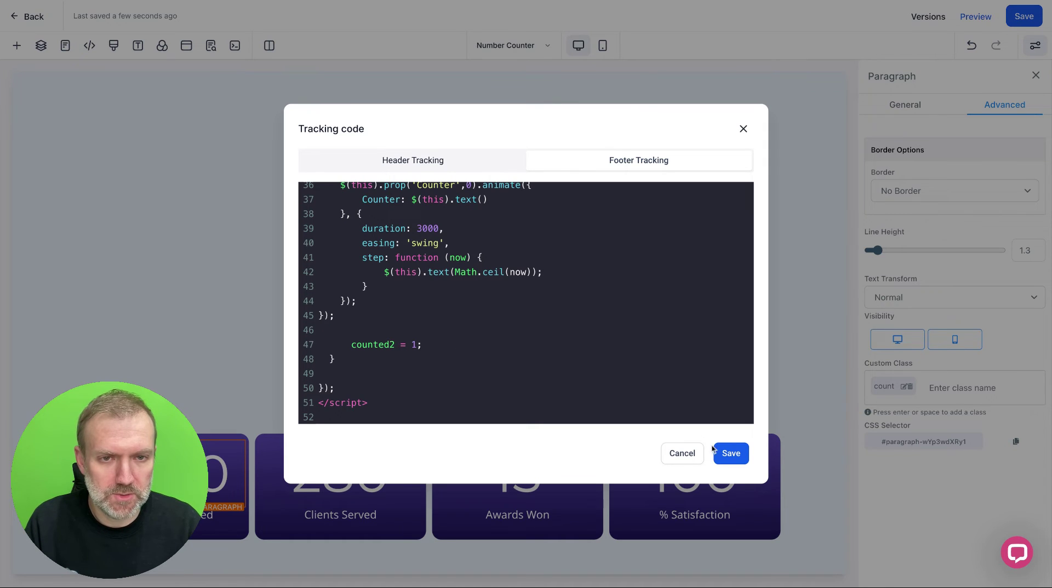
{"action": "left_click", "coordinate": [729, 454]}
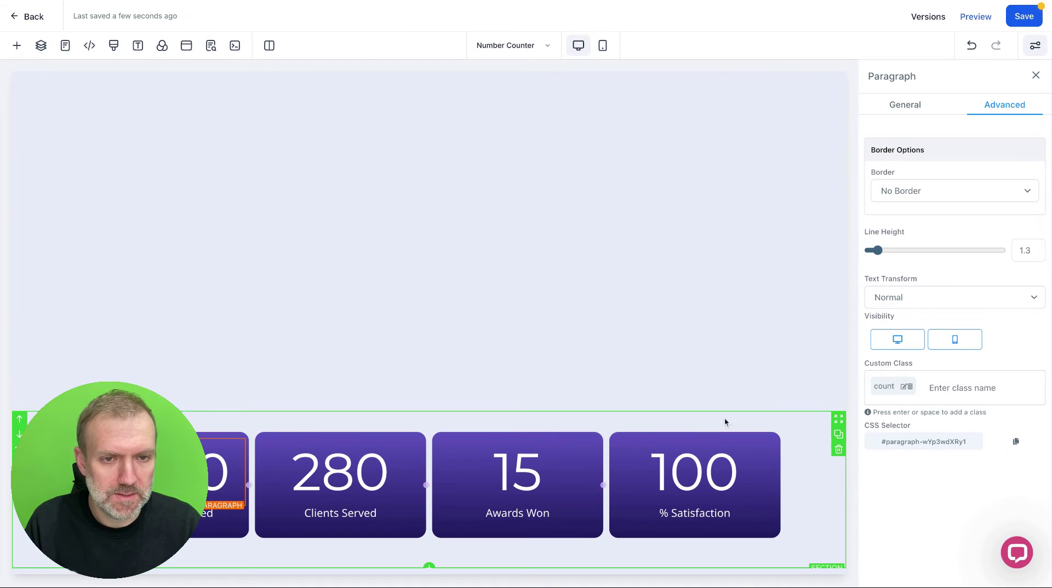
Step: Duplicate the stat-card section and replace the copy's counter class with counter2
{"action": "left_click", "coordinate": [839, 435]}
{"action": "scroll", "coordinate": [694, 363], "scroll_direction": "down", "scroll_amount": 3}
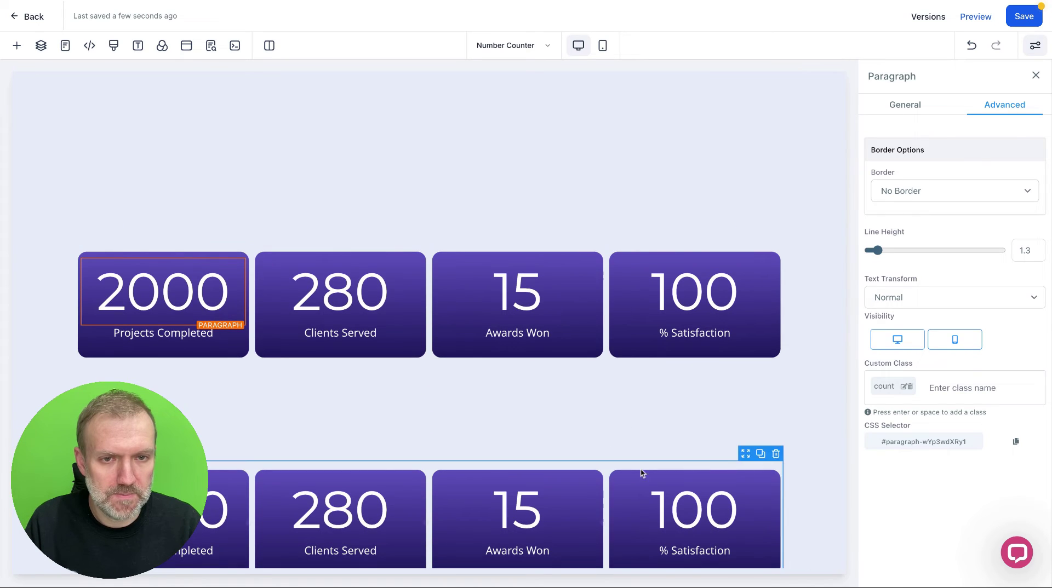
{"action": "left_click", "coordinate": [683, 457]}
{"action": "scroll", "coordinate": [728, 450], "scroll_direction": "down", "scroll_amount": 1}
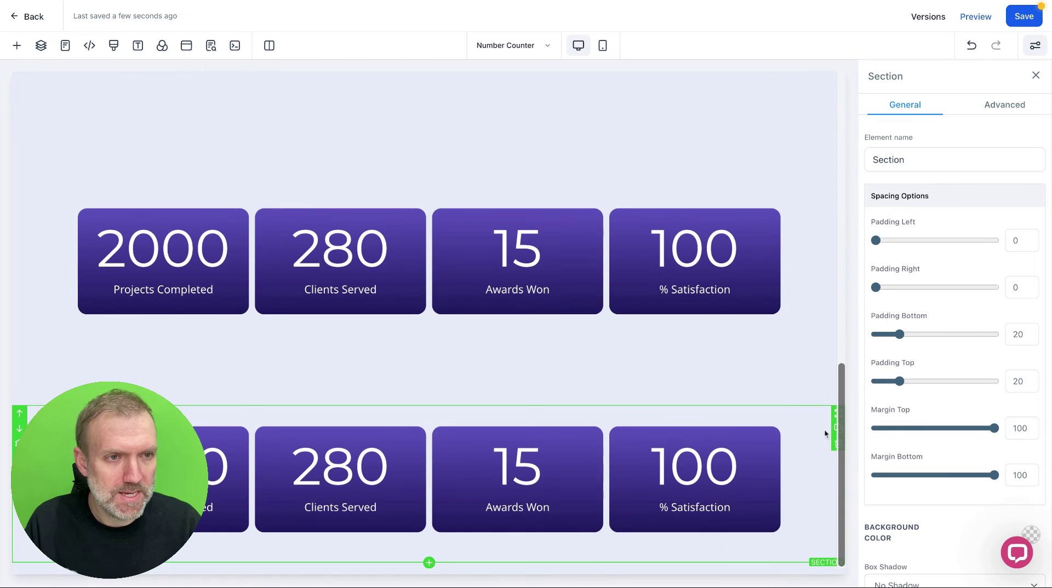
{"action": "left_click", "coordinate": [1000, 106]}
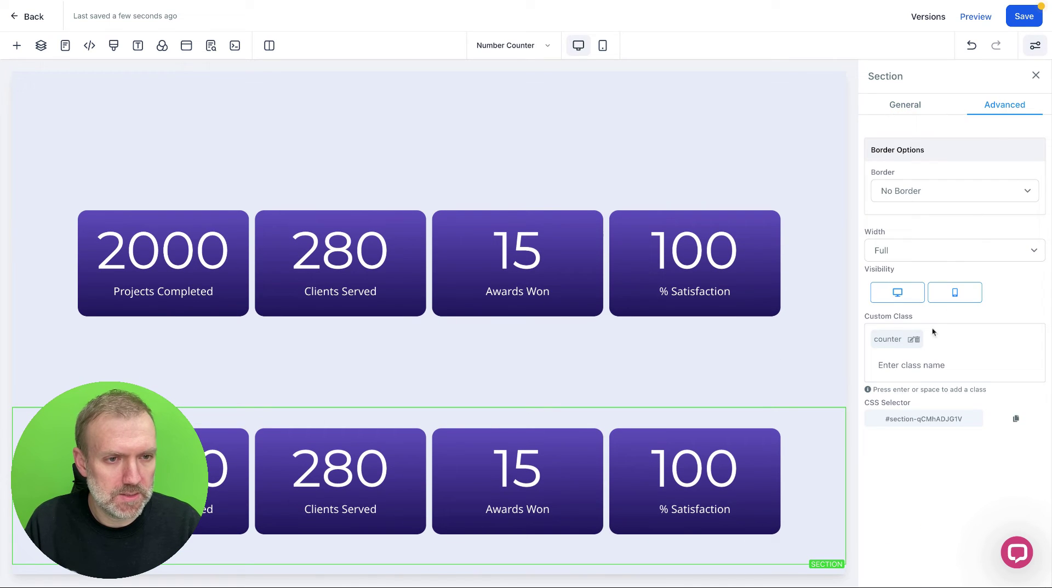
{"action": "left_click", "coordinate": [917, 339]}
{"action": "left_click", "coordinate": [907, 340]}
{"action": "type", "text": "counter2"}
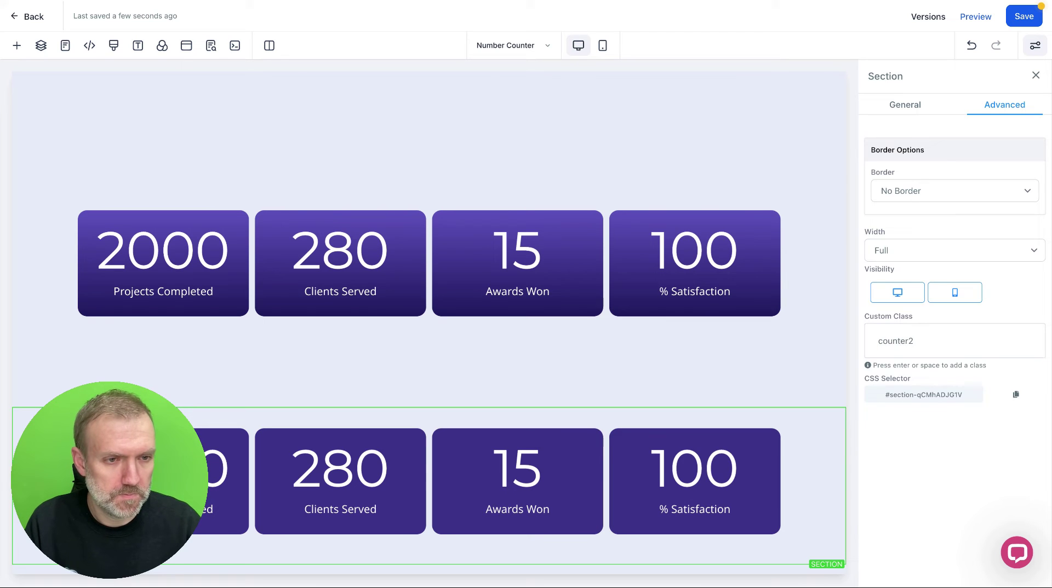
{"action": "key", "text": "Return"}
Step: Replace the count class with count2 on the bottom 100 and 15 numbers
{"action": "left_click", "coordinate": [670, 470]}
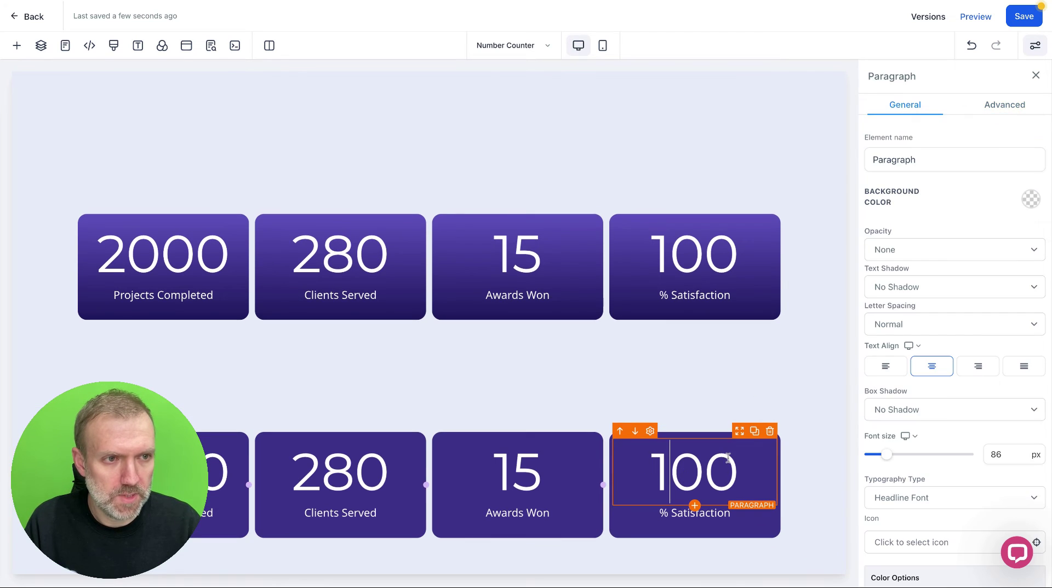
{"action": "left_click", "coordinate": [986, 106]}
{"action": "left_click", "coordinate": [909, 388]}
{"action": "type", "text": "count2"}
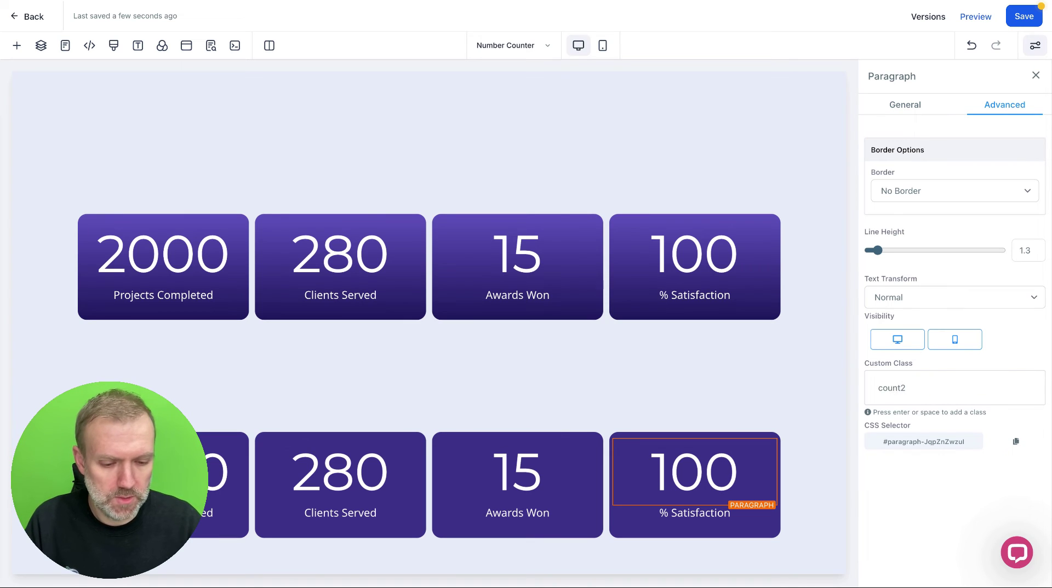
{"action": "key", "text": "Return"}
{"action": "left_click", "coordinate": [556, 476]}
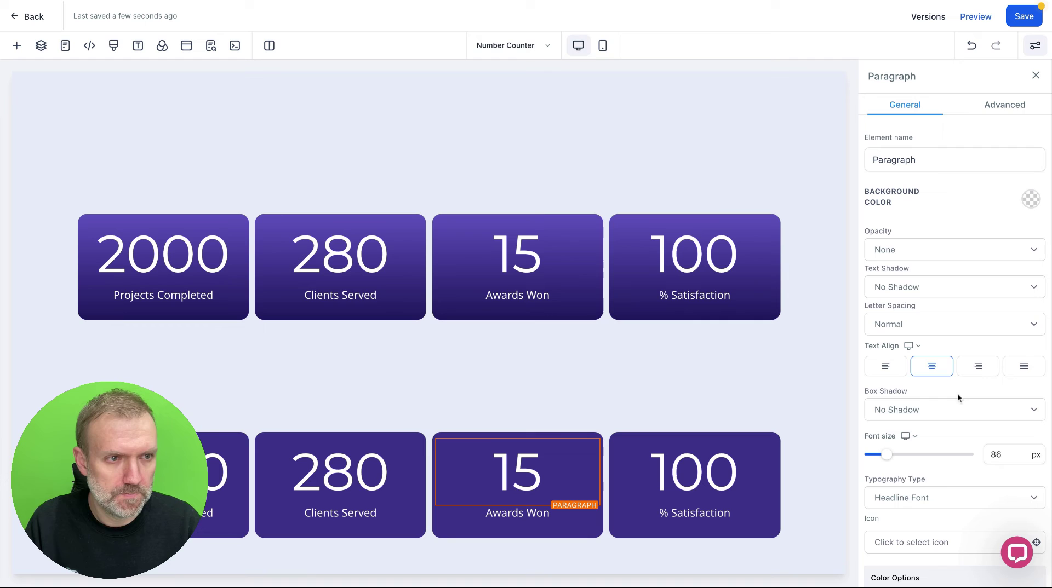
{"action": "left_click", "coordinate": [1006, 106]}
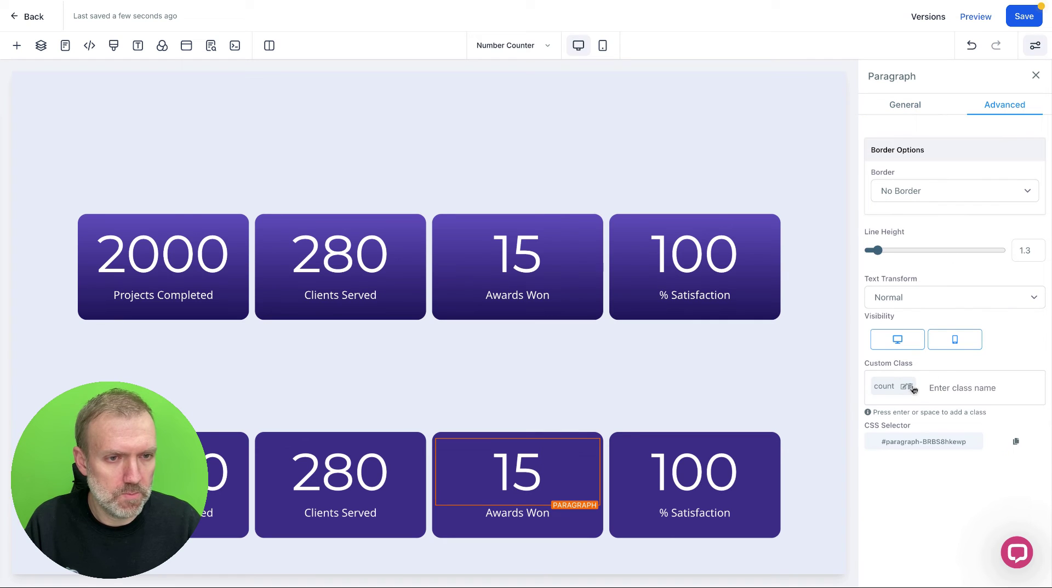
{"action": "left_click", "coordinate": [911, 388]}
{"action": "type", "text": "count"}
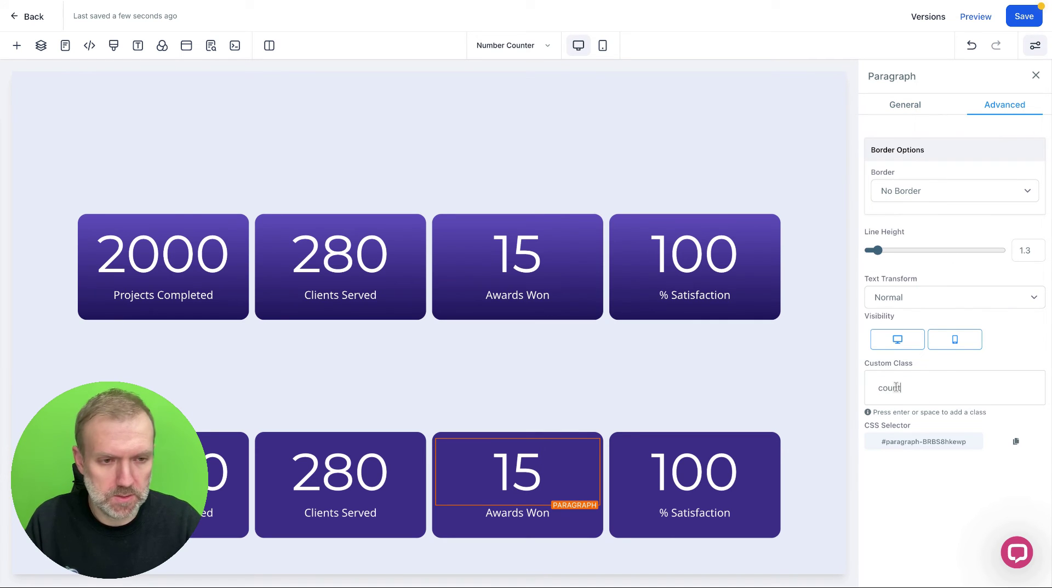
{"action": "type", "text": "2"}
{"action": "key", "text": "Return"}
Step: Replace the count class with count2 on the bottom 280 number and the first card's number
{"action": "left_click", "coordinate": [340, 472]}
{"action": "left_click", "coordinate": [1004, 106]}
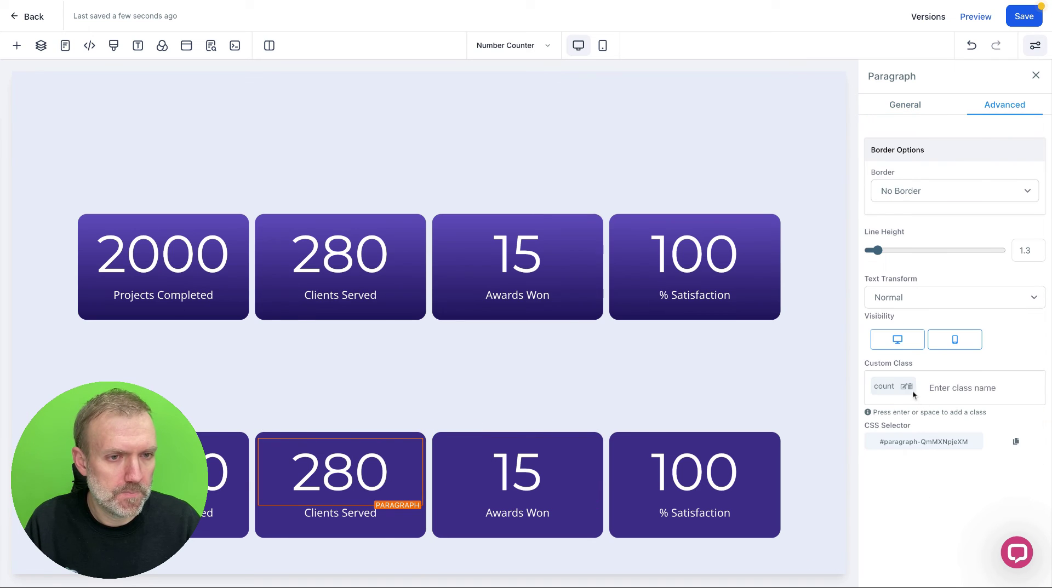
{"action": "left_click", "coordinate": [912, 390]}
{"action": "type", "text": "count"}
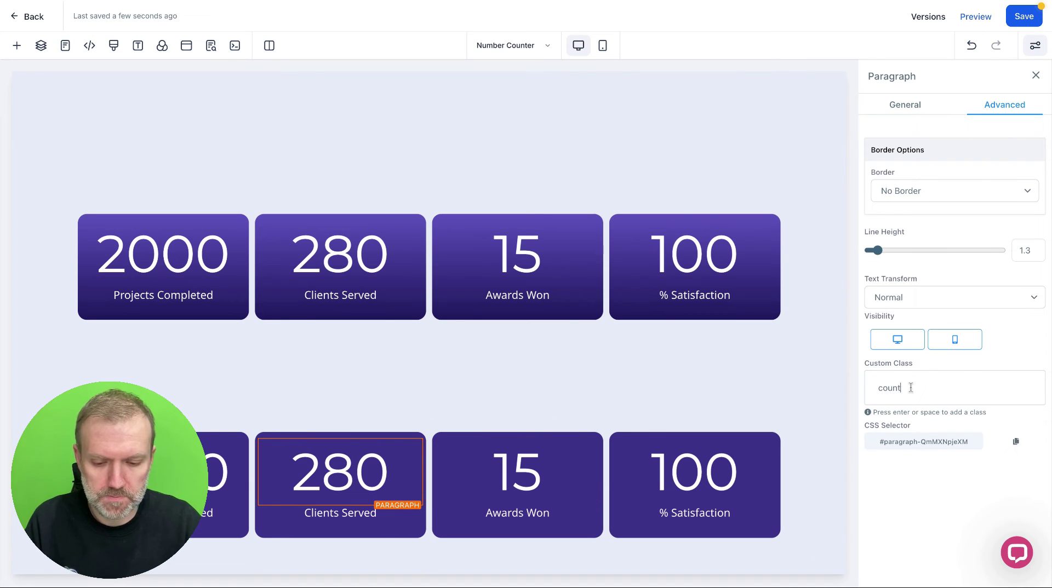
{"action": "type", "text": "2"}
{"action": "key", "text": "Return"}
{"action": "left_click", "coordinate": [227, 474]}
{"action": "left_click", "coordinate": [1005, 105]}
{"action": "left_click", "coordinate": [904, 390]}
{"action": "type", "text": "count2"}
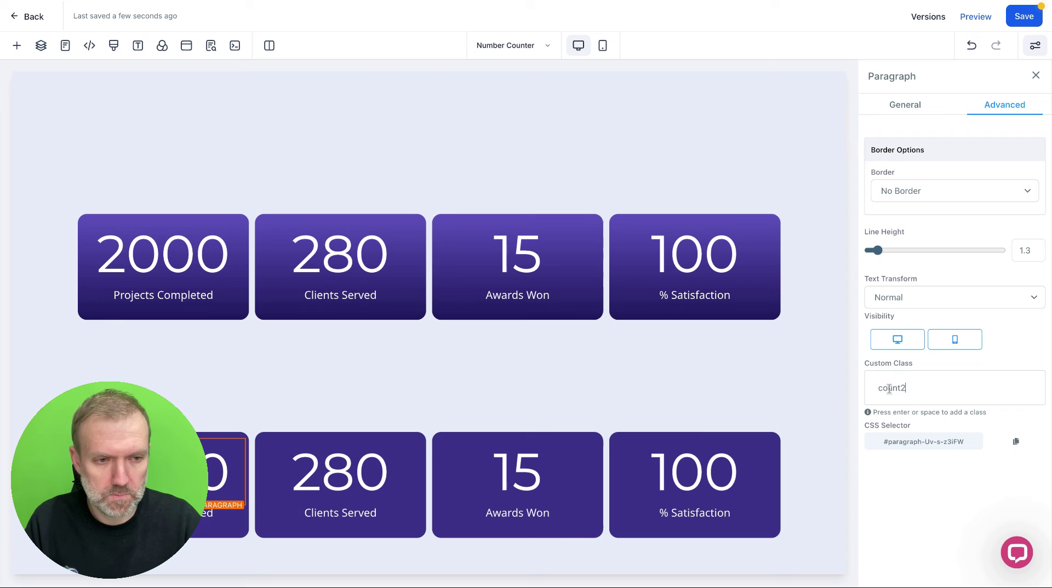
{"action": "key", "text": "Return"}
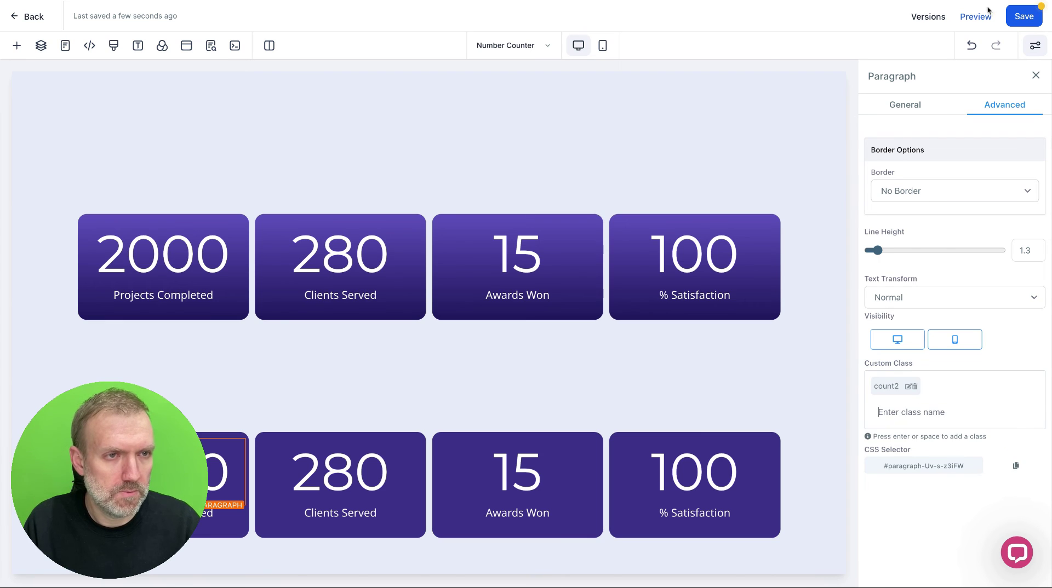